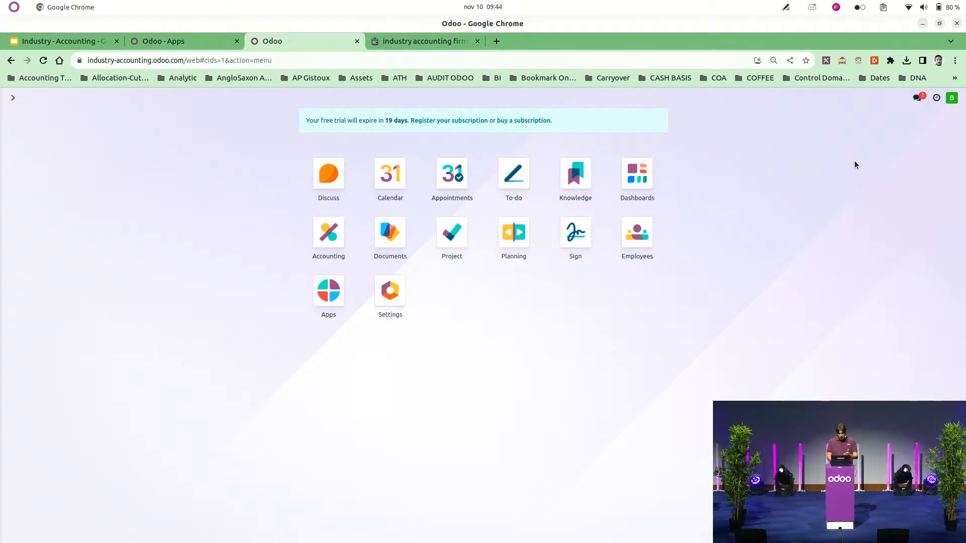
# Step: Open the list of own databases and review the requested-document columns for each client database
pyautogui.click(951, 99)
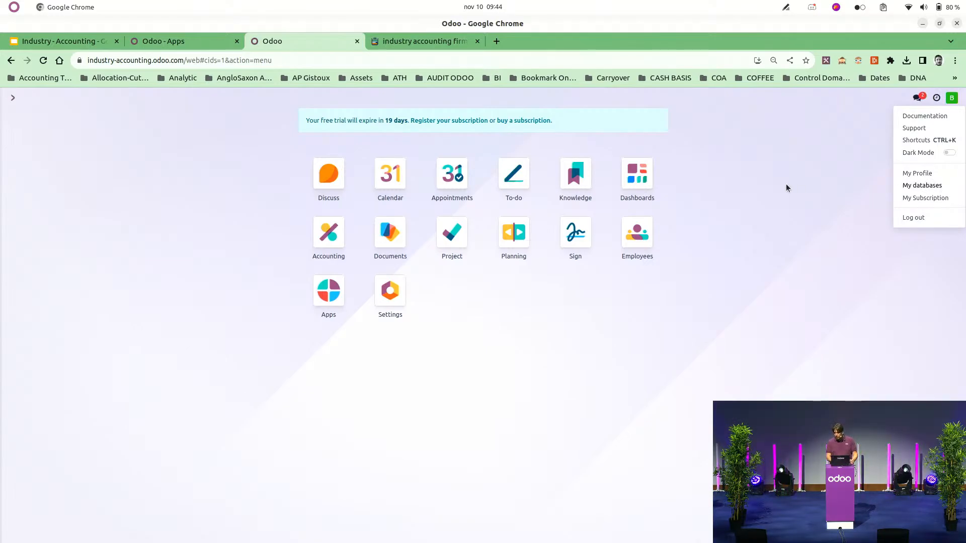
pyautogui.click(935, 188)
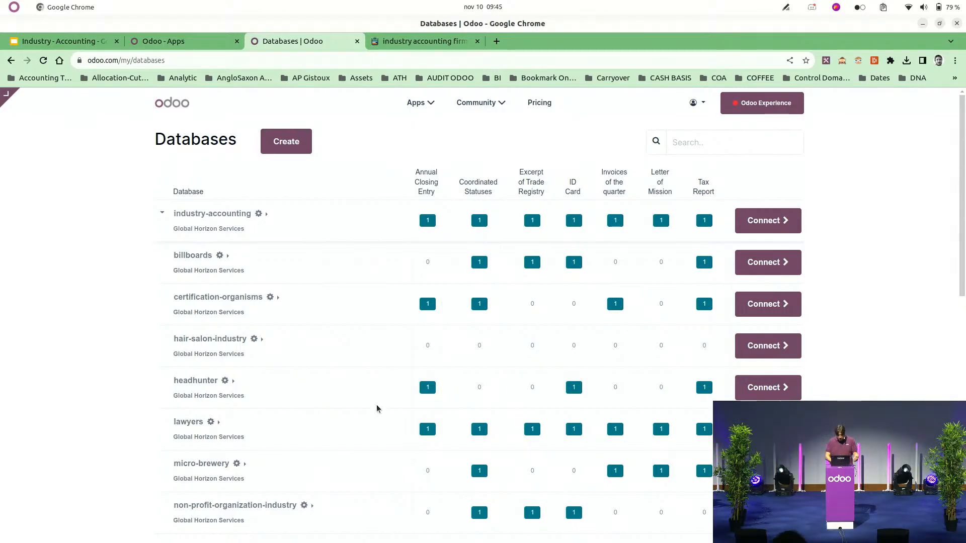
pyautogui.scroll(-1, 378, 408)
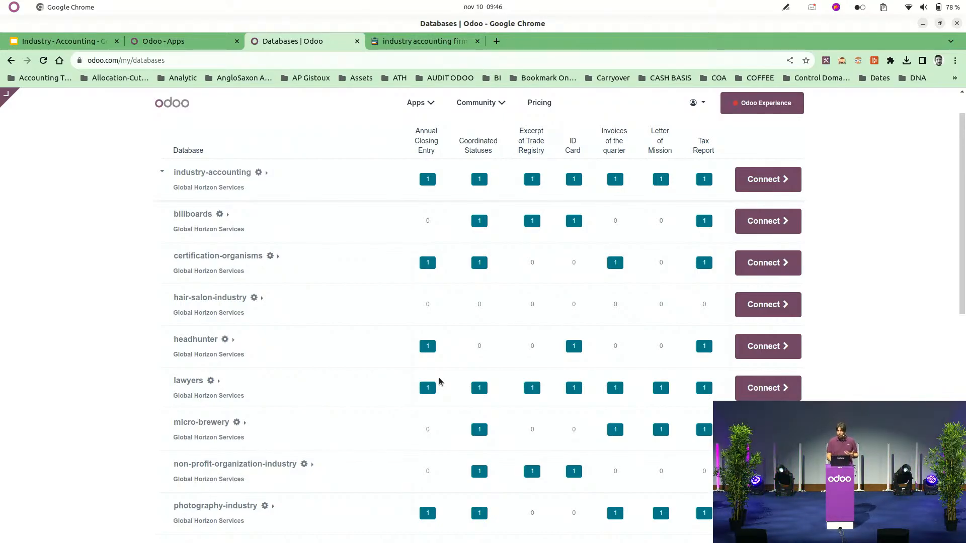
pyautogui.scroll(1, 863, 285)
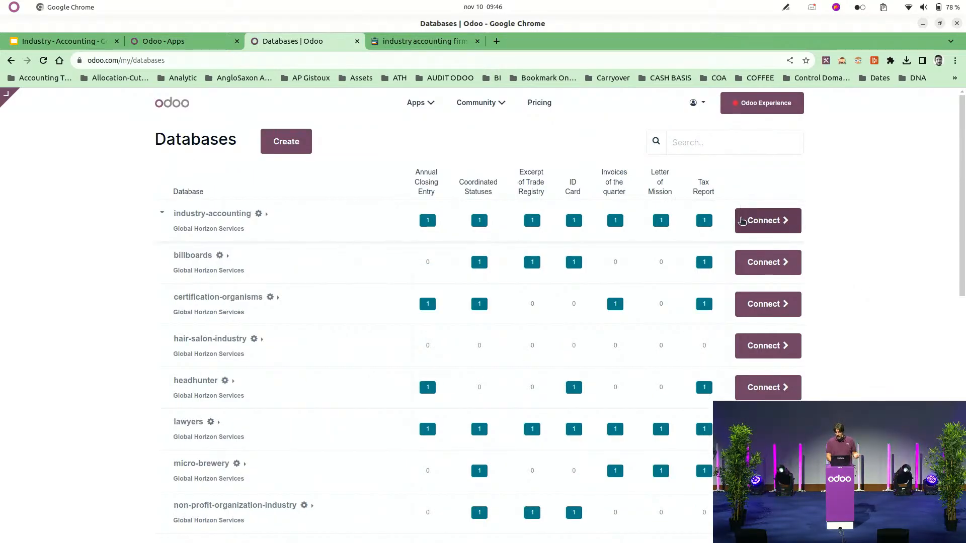
# Step: Connect to the industry-accounting database and open its Documents app
pyautogui.click(760, 224)
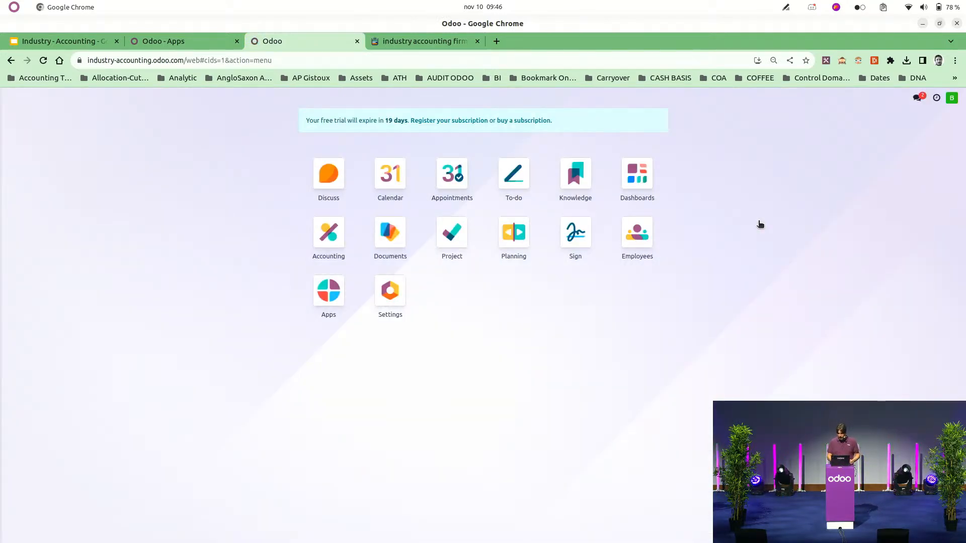
pyautogui.click(381, 233)
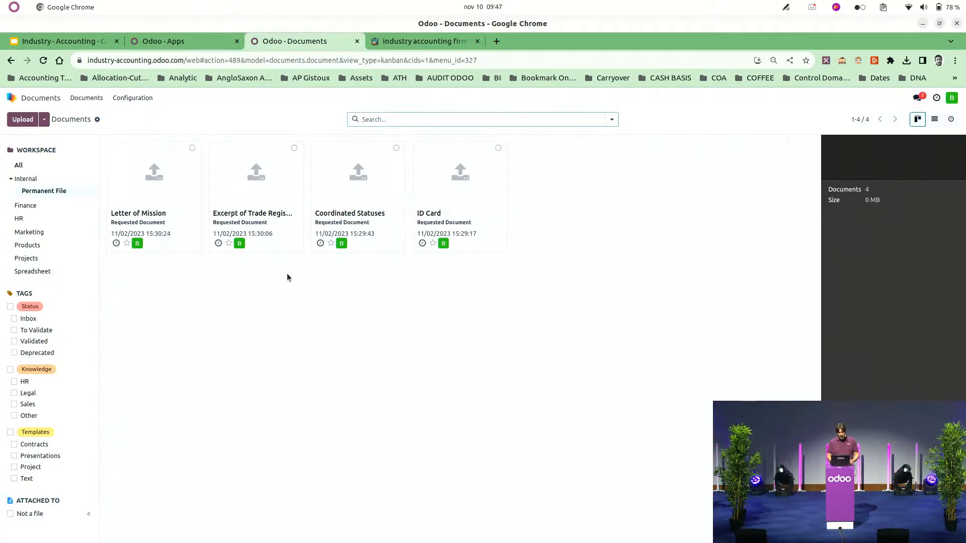
# Step: Start a file request named "new one" in the Internal / Permanent File workspace and choose the user it is addressed to
pyautogui.click(48, 119)
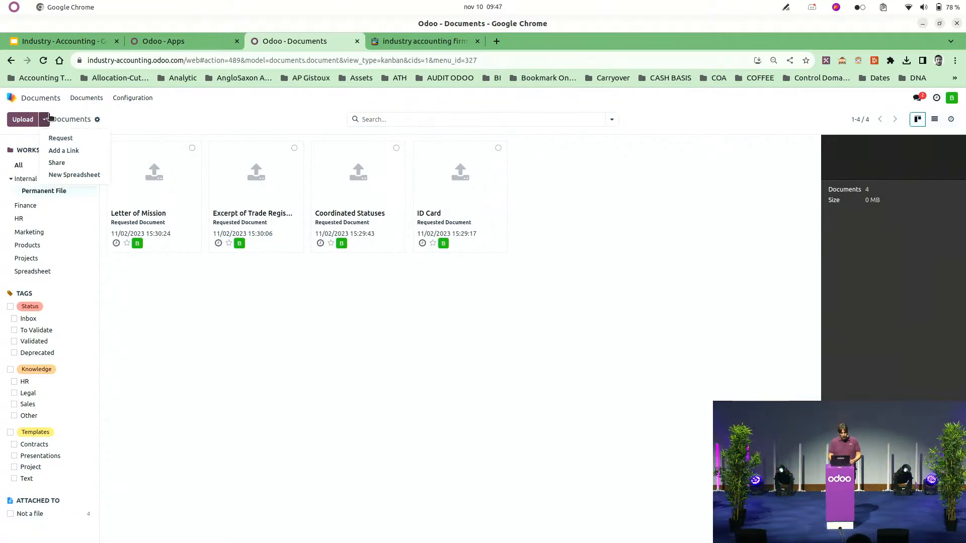
pyautogui.click(73, 141)
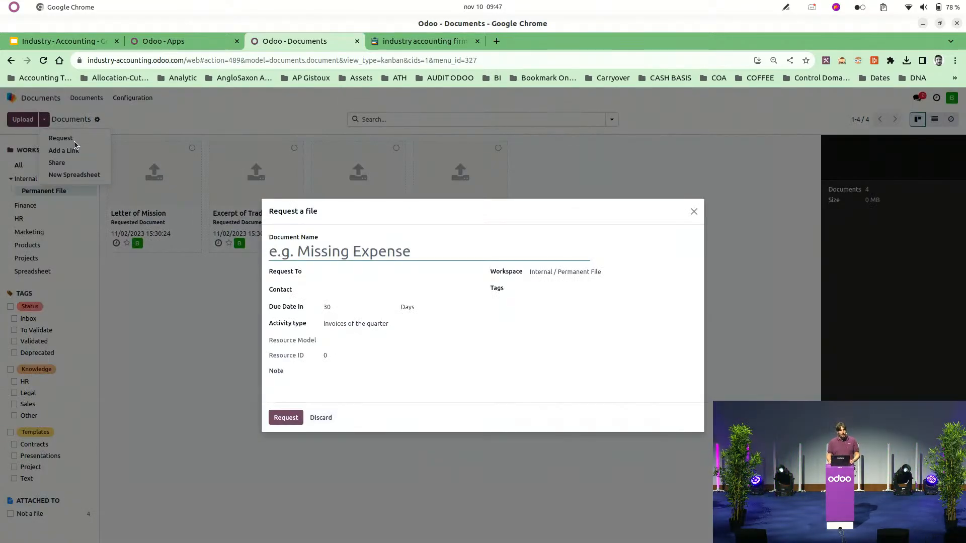
pyautogui.write('new one')
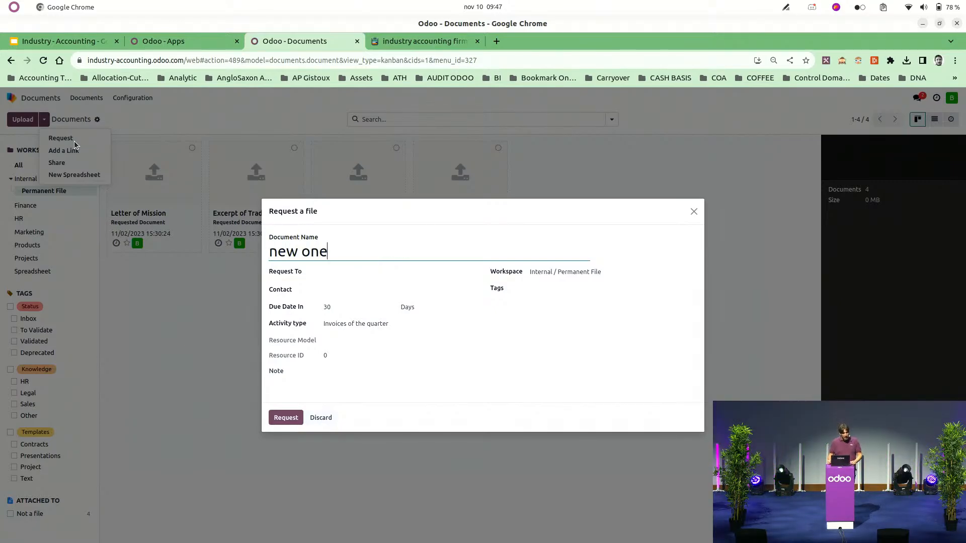
pyautogui.hotkey('ctrl', 'a')
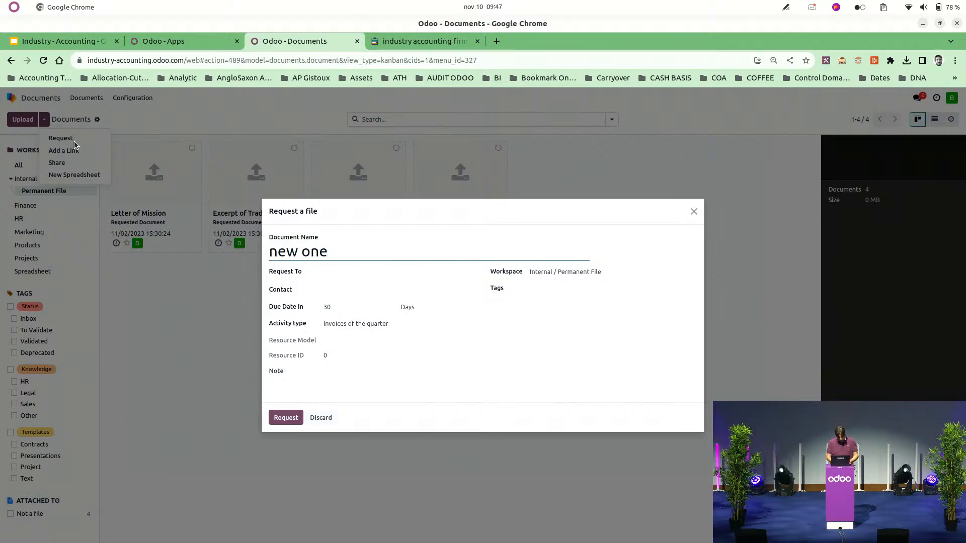
pyautogui.click(341, 275)
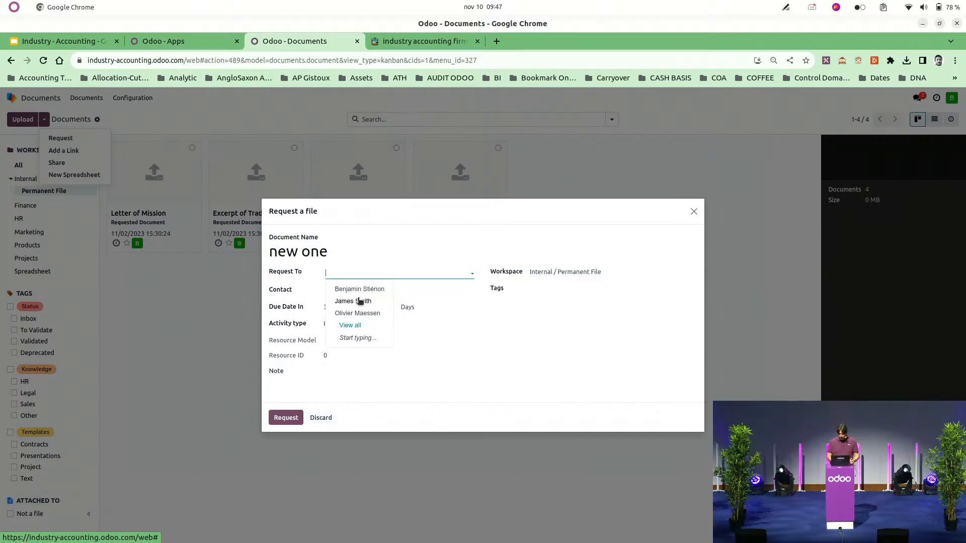
pyautogui.click(359, 301)
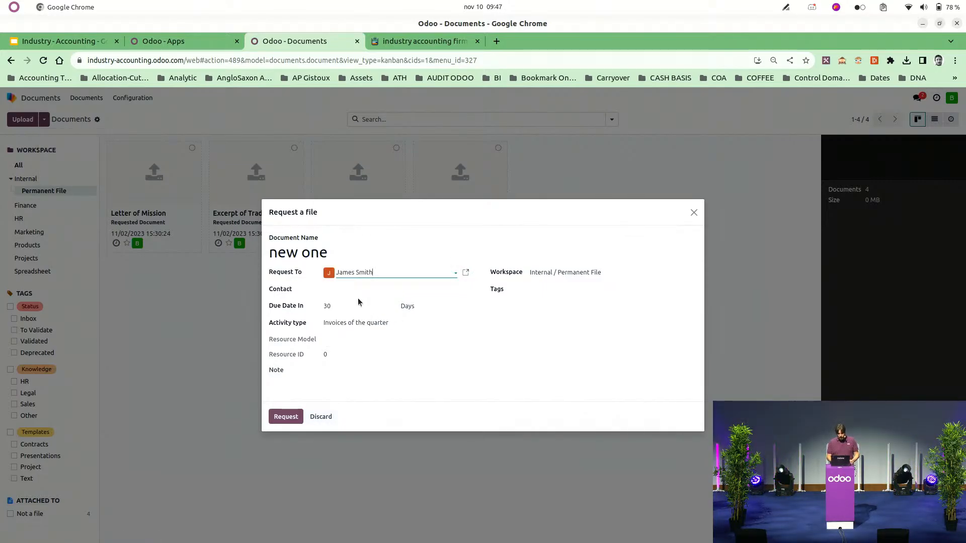
# Step: Set the file request's due date to 10 days and submit the request
pyautogui.click(353, 308)
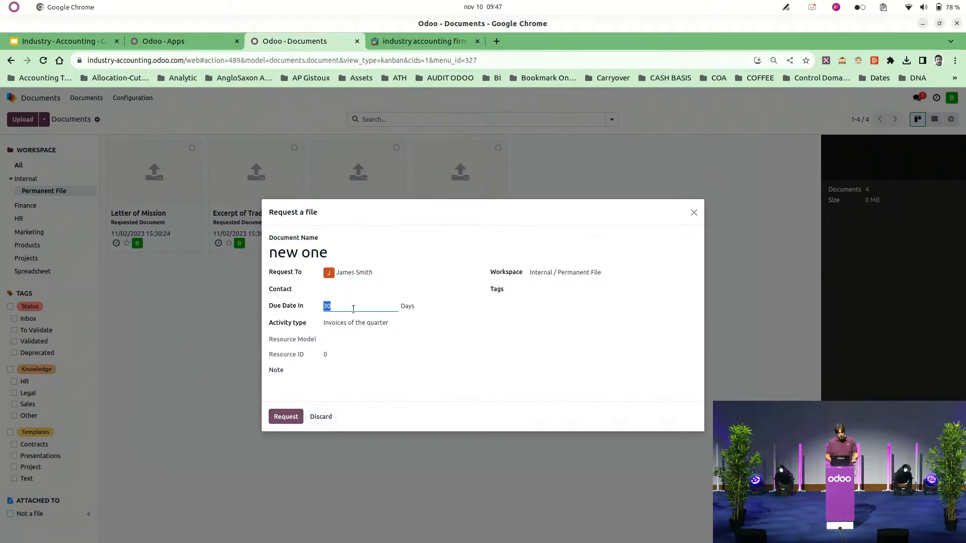
pyautogui.click(353, 308)
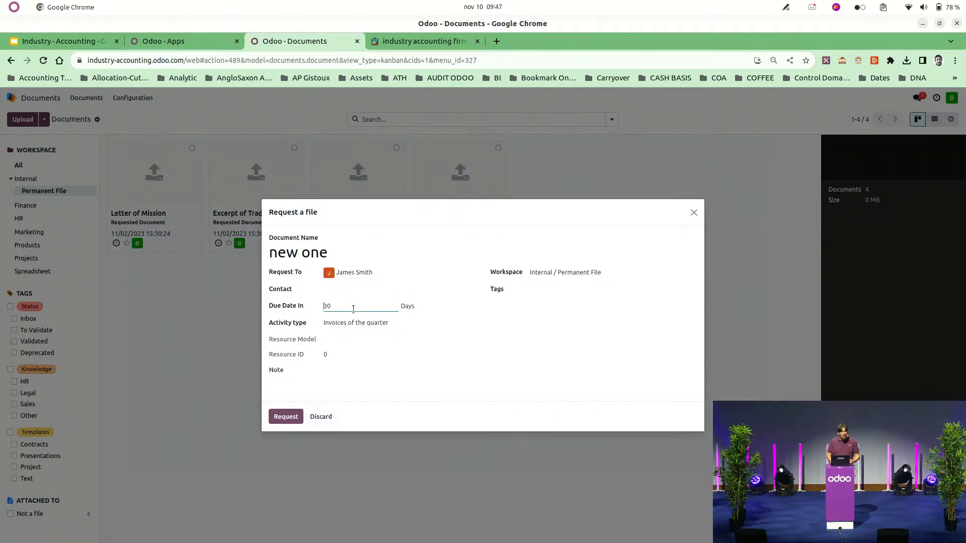
pyautogui.doubleClick(353, 309)
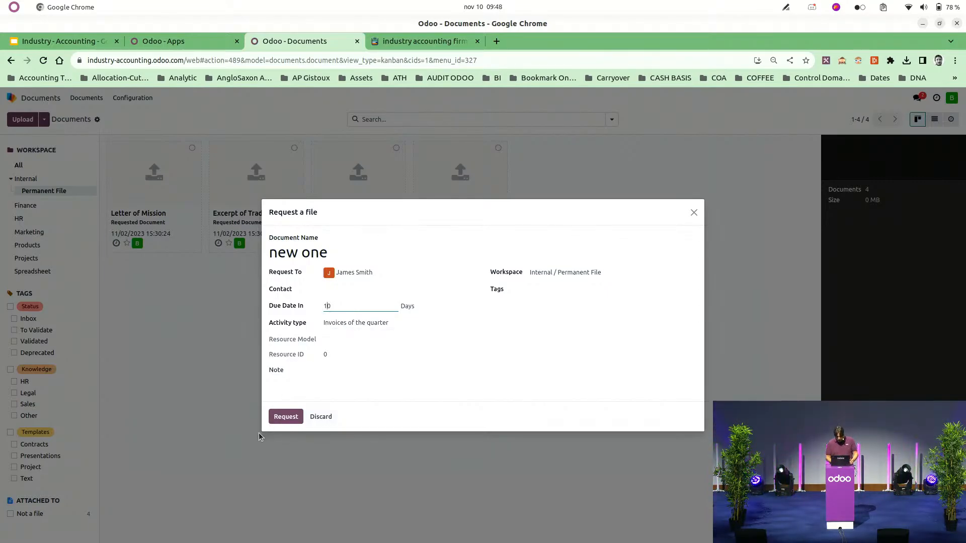
pyautogui.click(289, 415)
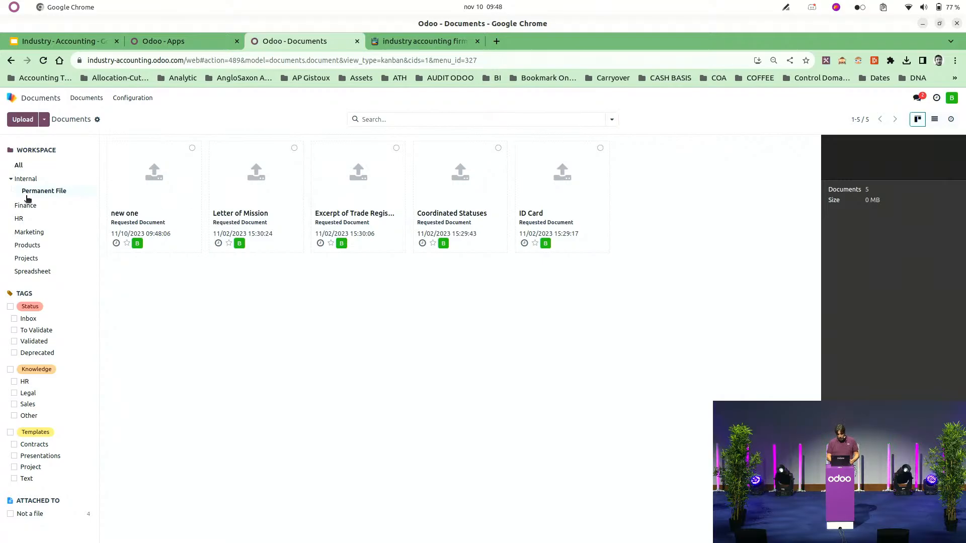
# Step: Delete the requested document "new one" from the list view and return to the kanban view
pyautogui.click(192, 148)
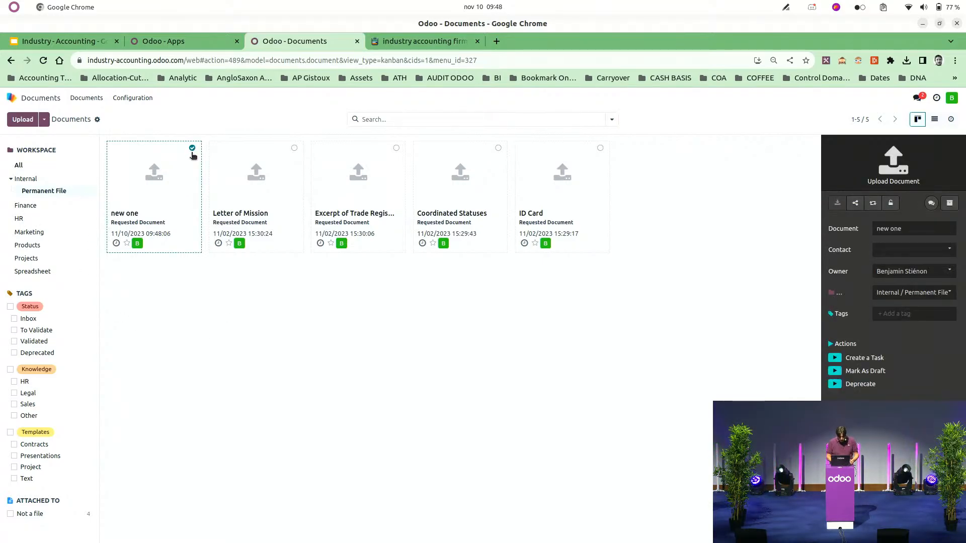
pyautogui.click(192, 235)
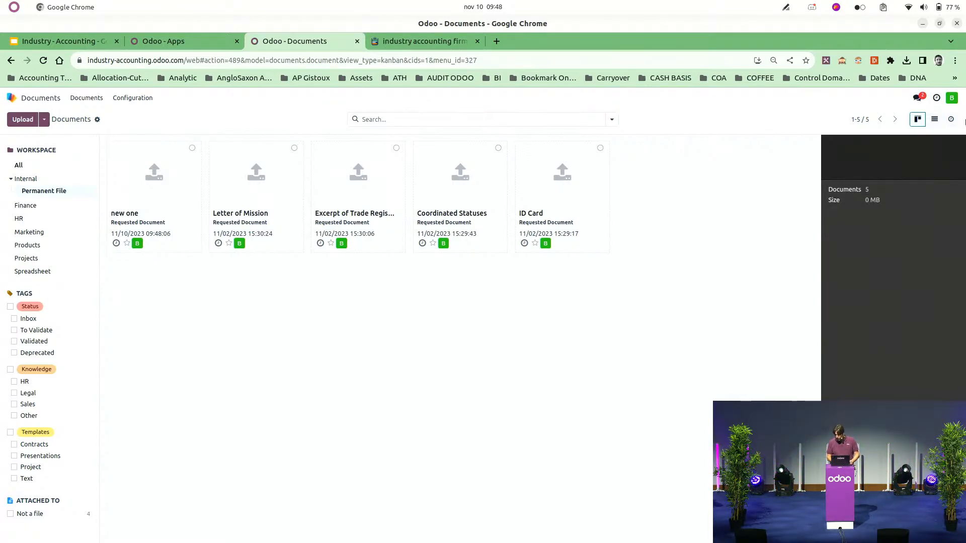
pyautogui.click(935, 119)
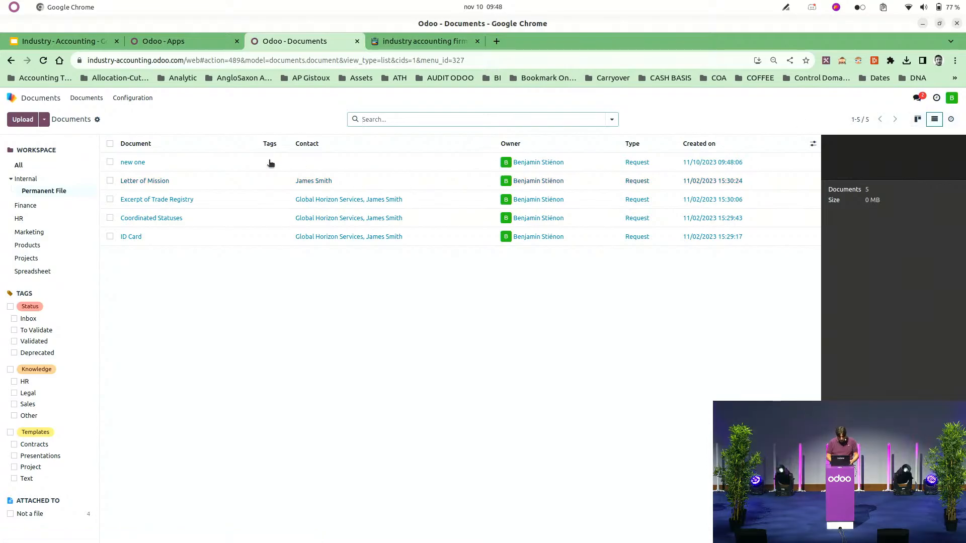
pyautogui.click(109, 162)
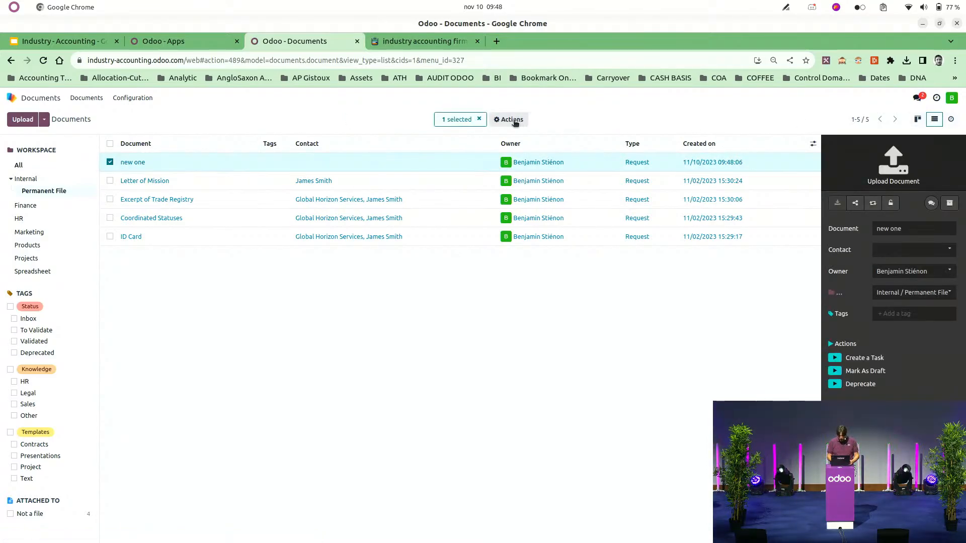
pyautogui.click(512, 119)
pyautogui.click(528, 180)
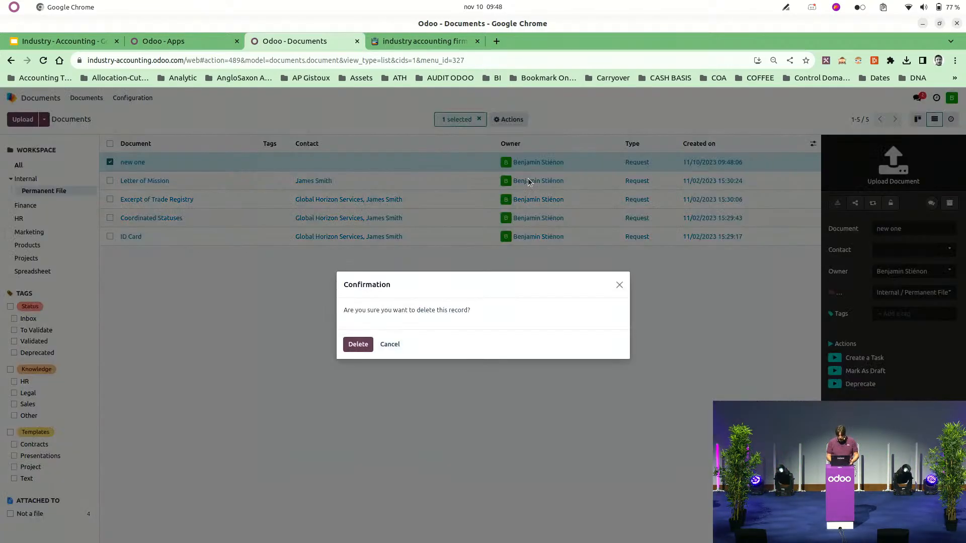
pyautogui.click(357, 347)
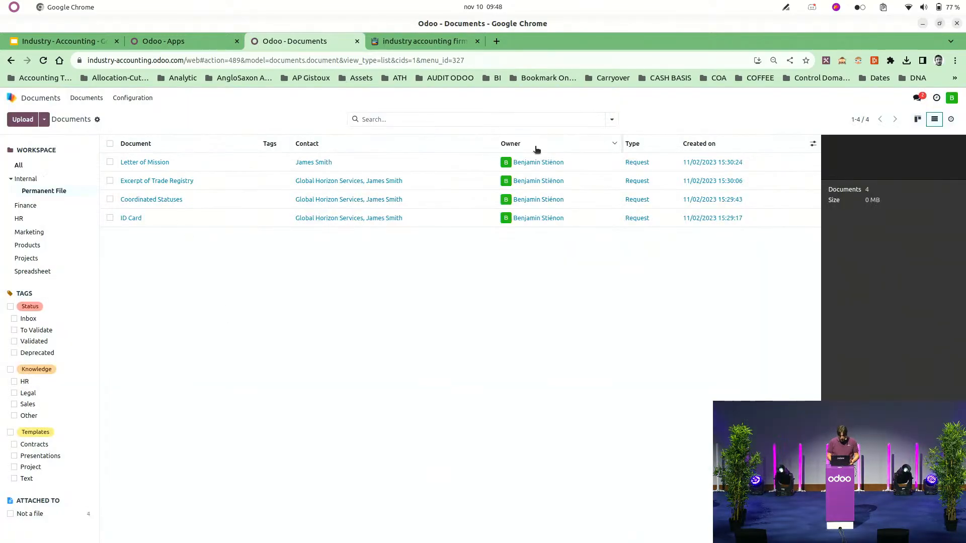
pyautogui.click(918, 120)
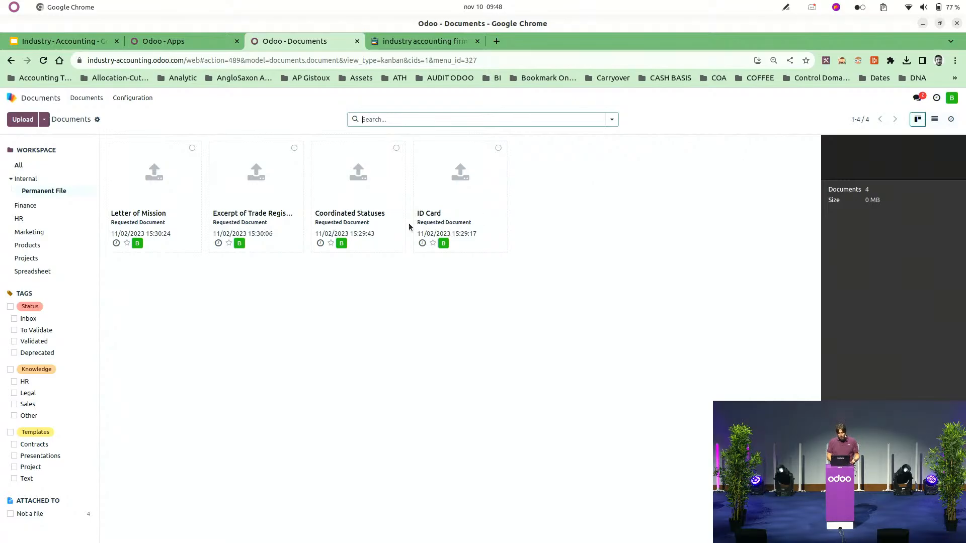
pyautogui.click(358, 207)
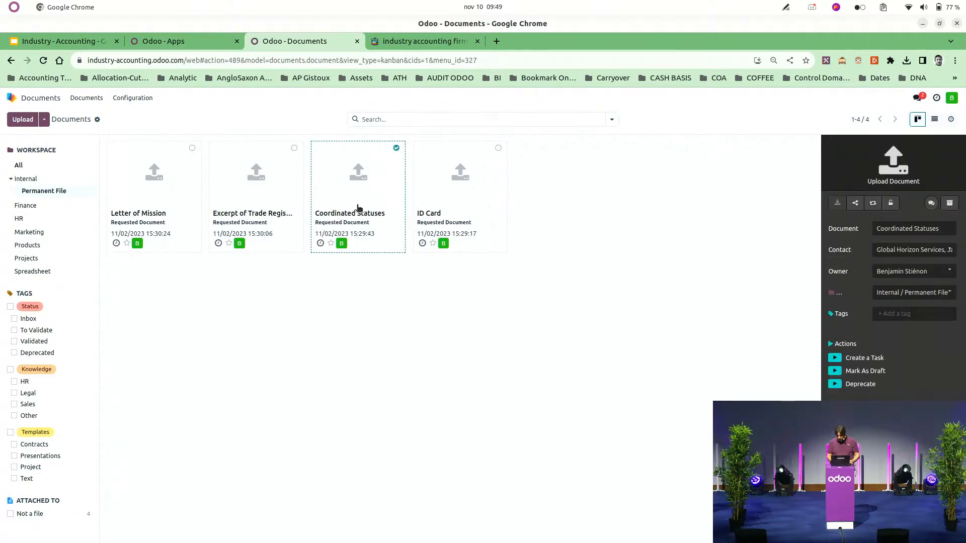
pyautogui.click(398, 149)
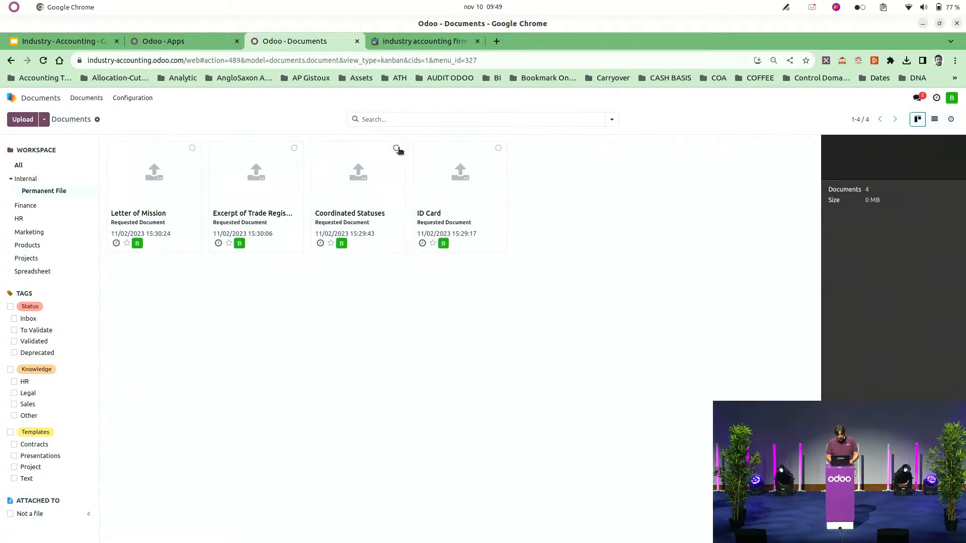
pyautogui.click(180, 41)
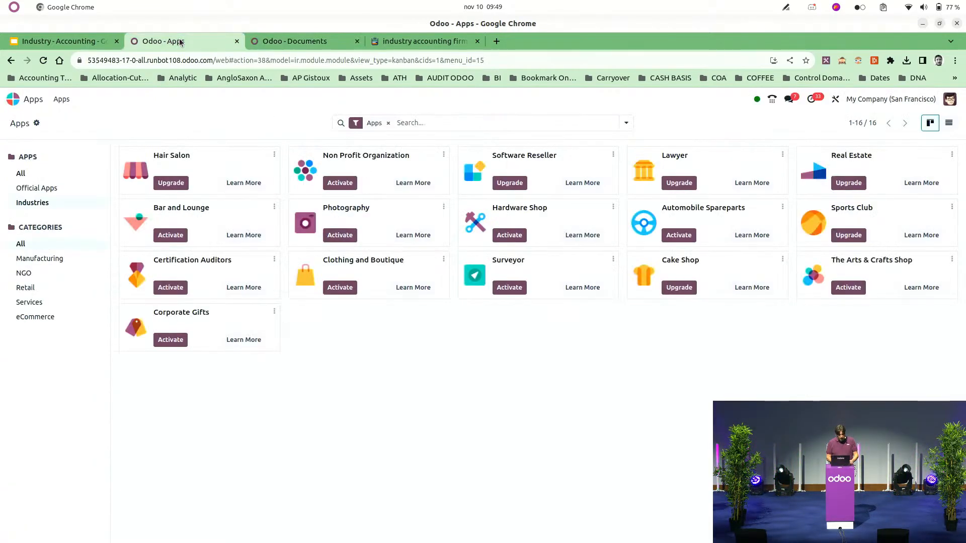
pyautogui.click(85, 42)
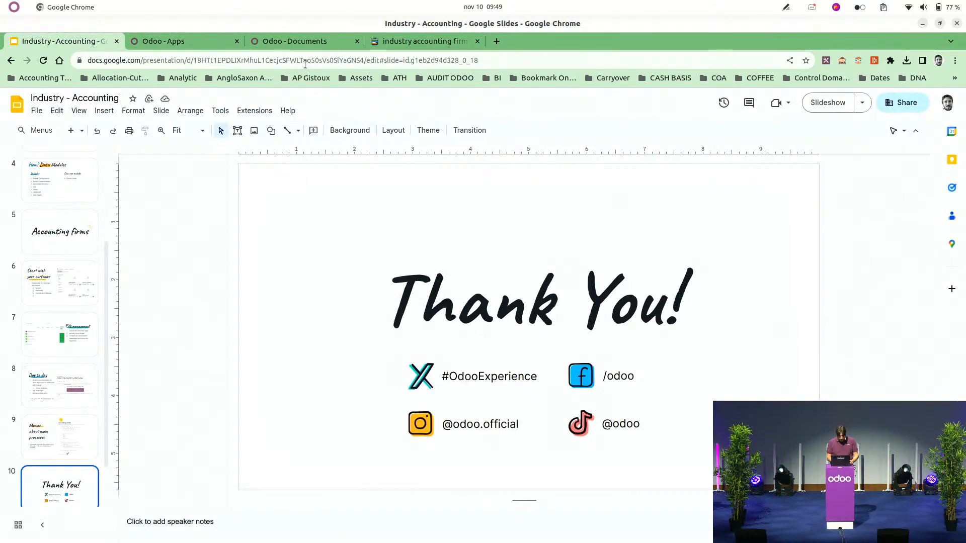
pyautogui.click(304, 44)
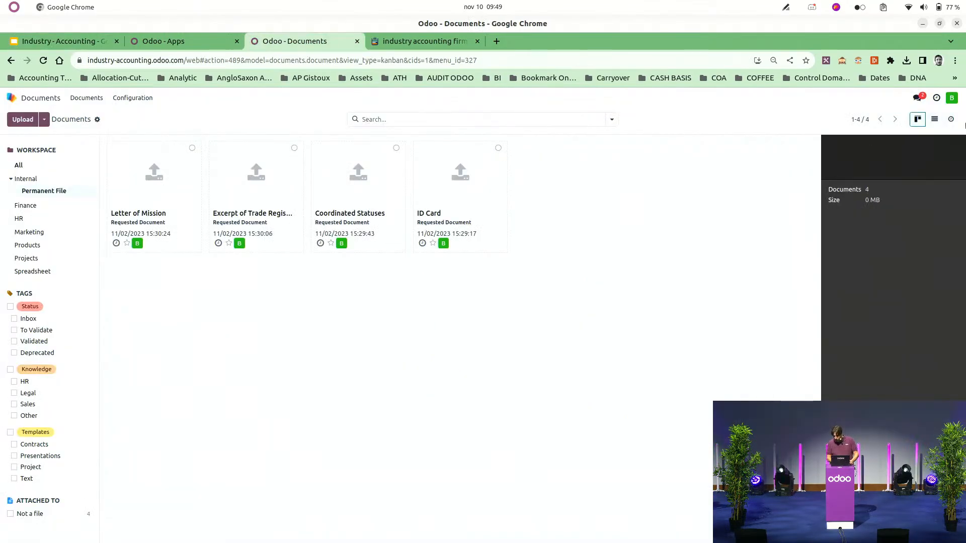
# Step: Reopen the list of own databases and sort it by Annual Closing Entry, then by database name
pyautogui.click(951, 97)
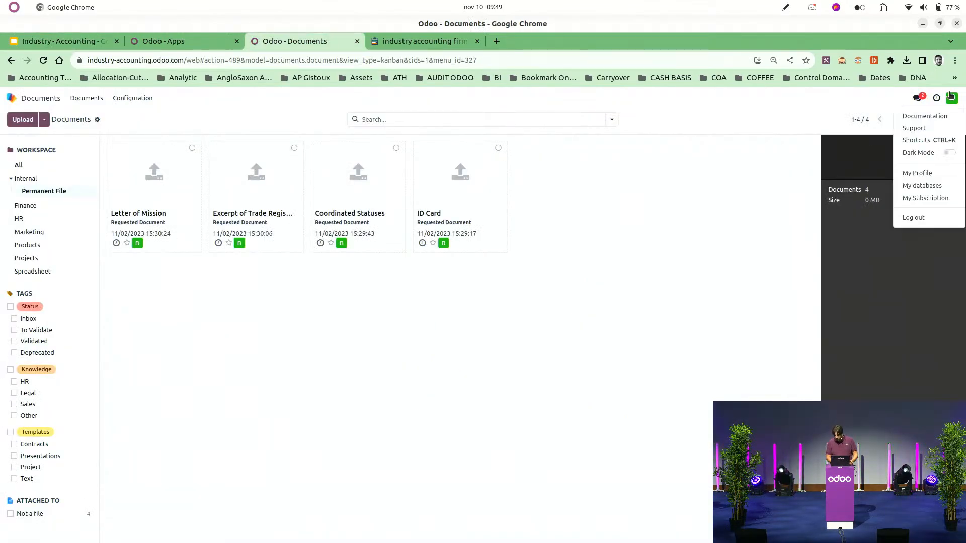
pyautogui.click(933, 197)
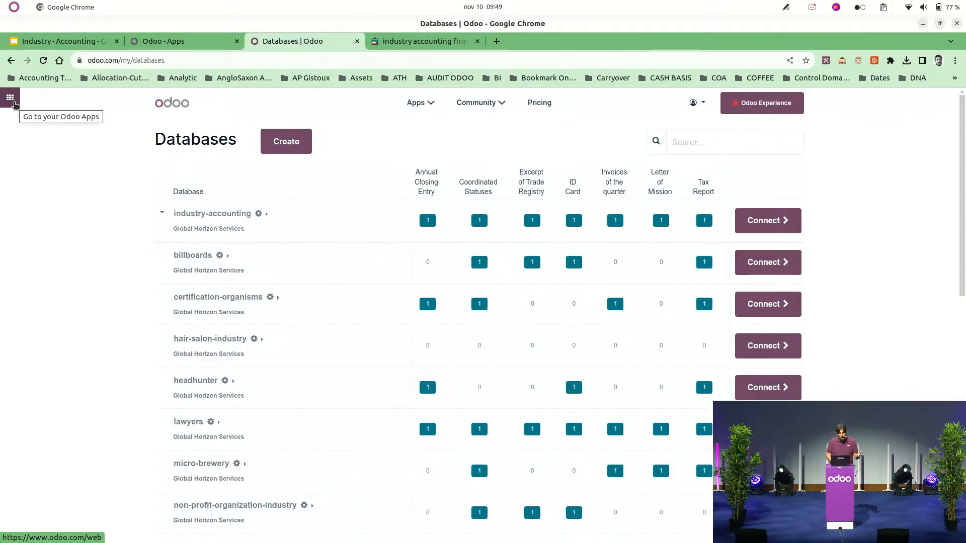
pyautogui.click(434, 190)
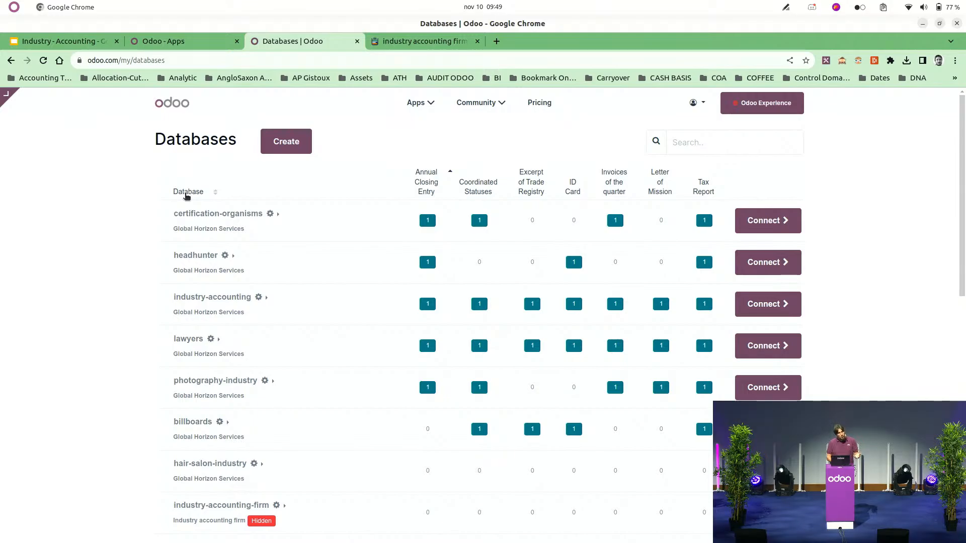
pyautogui.click(187, 194)
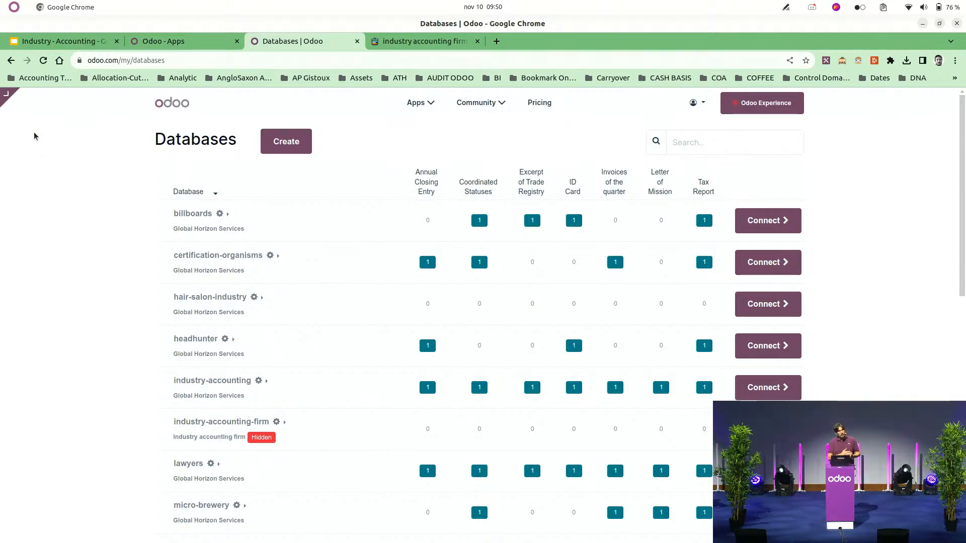
# Step: Go to the Odoo apps overview, then switch to the Industry - Accounting presentation in Google Slides and look through its slides
pyautogui.click(11, 101)
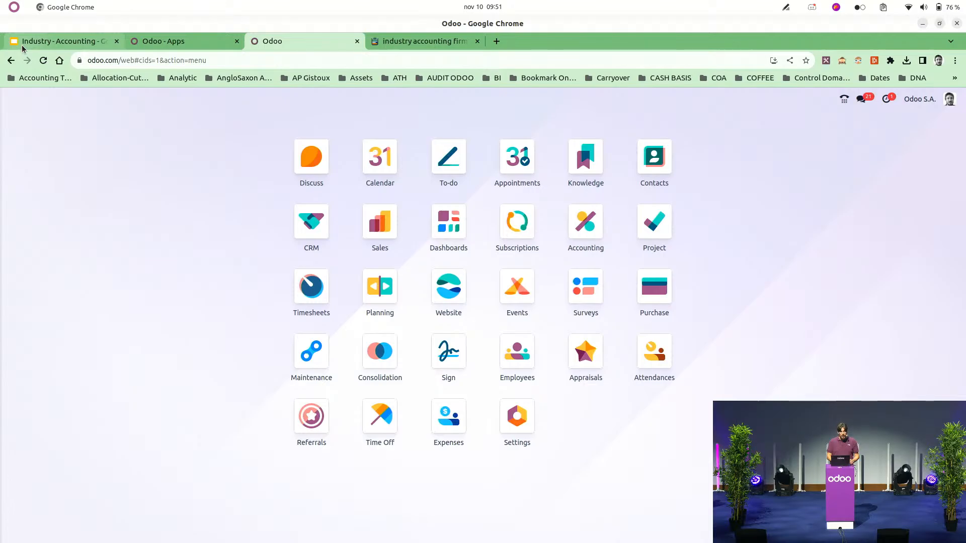
pyautogui.moveTo(22, 45)
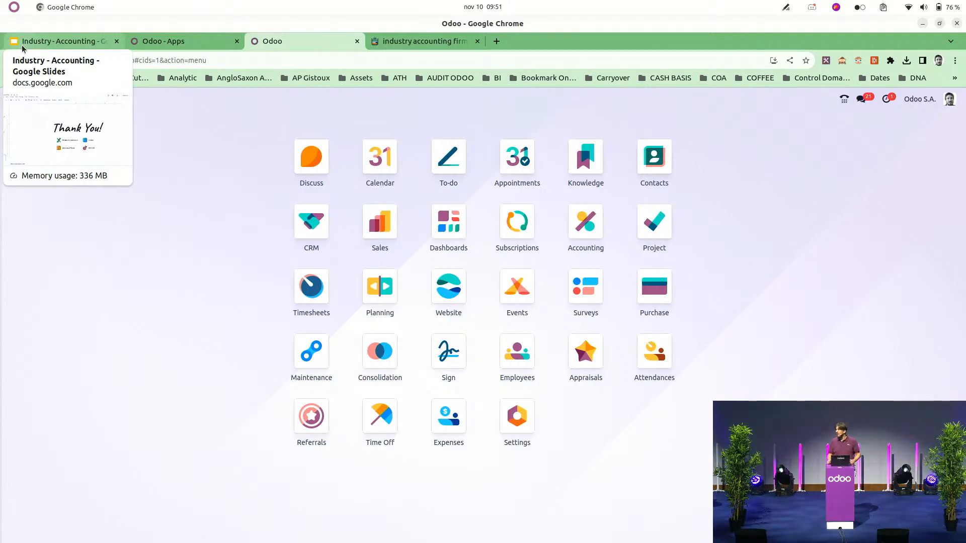
pyautogui.click(22, 45)
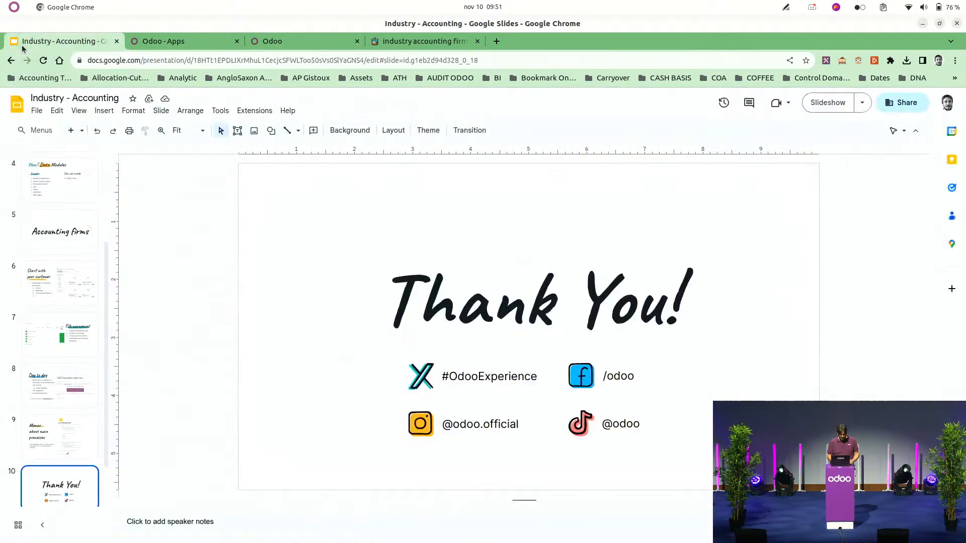
pyautogui.scroll(-2, 74, 426)
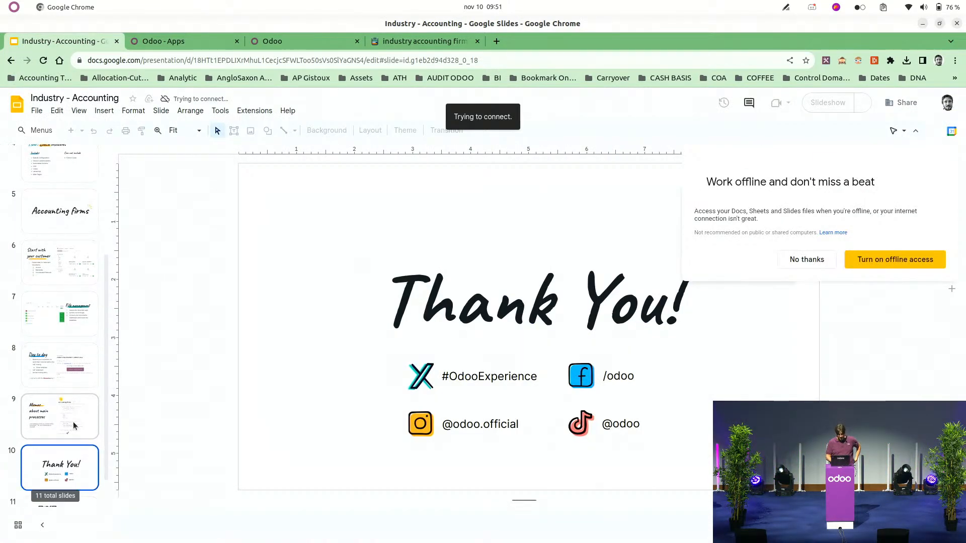